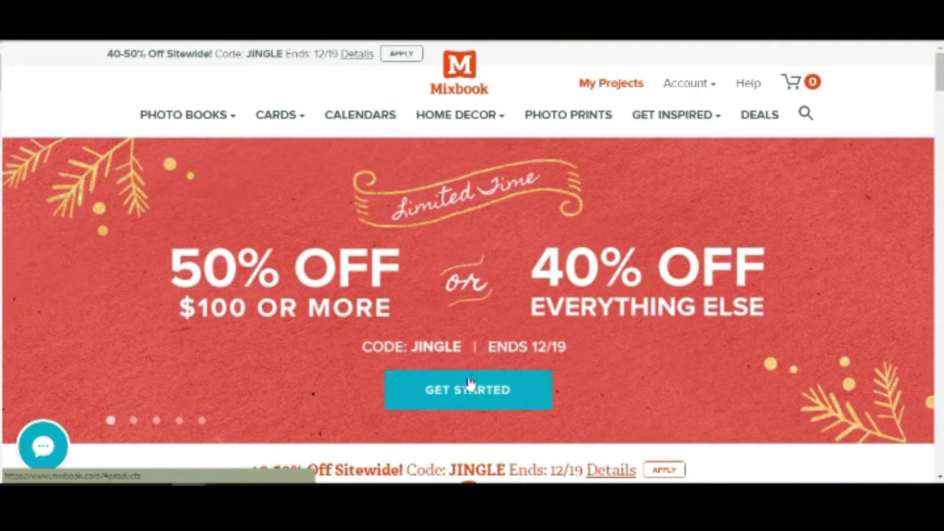
Open the customized photo cards section and look through its occasion categories to reach the Holiday cards
left_click(469, 392)
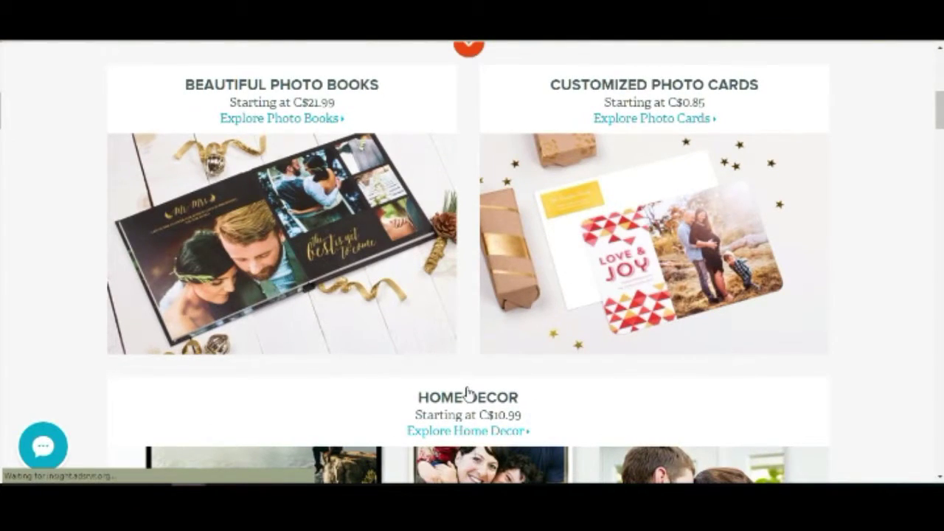
left_click(686, 147)
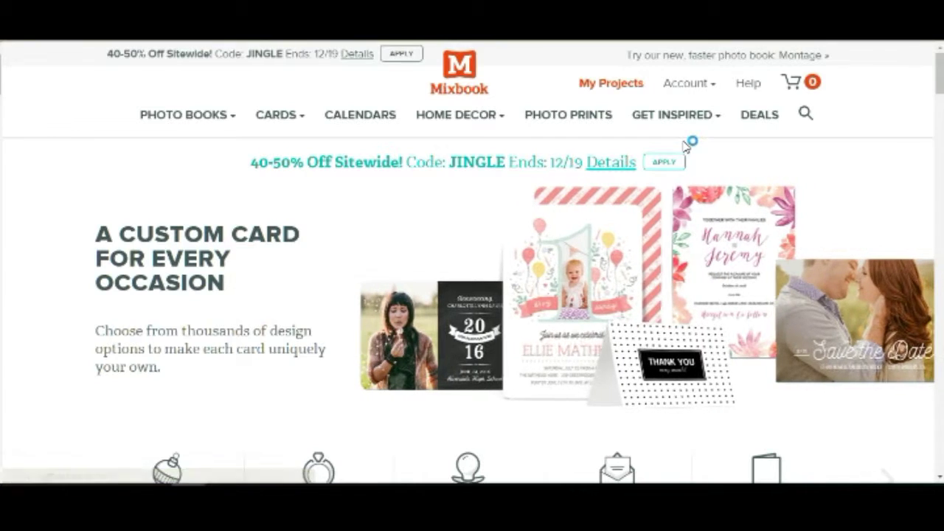
left_click_drag(941, 82, 943, 101)
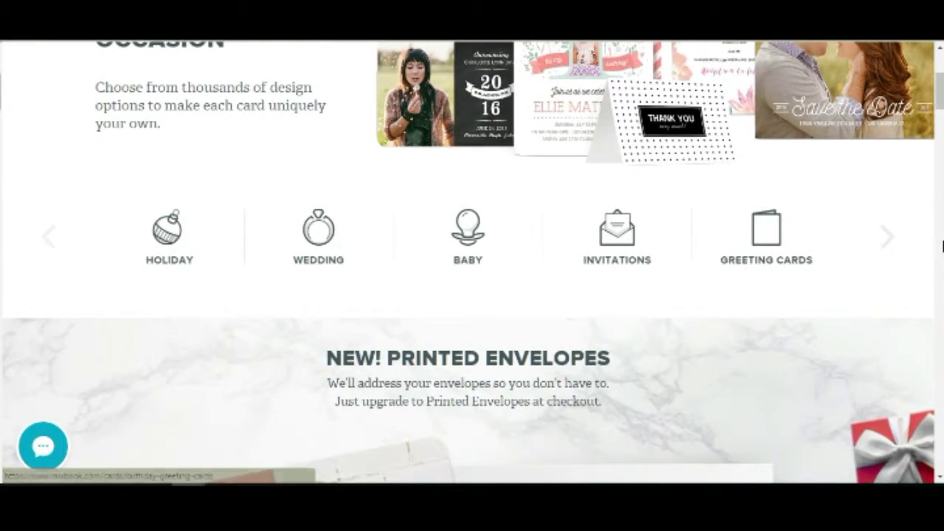
left_click(905, 248)
left_click(893, 248)
left_click(888, 248)
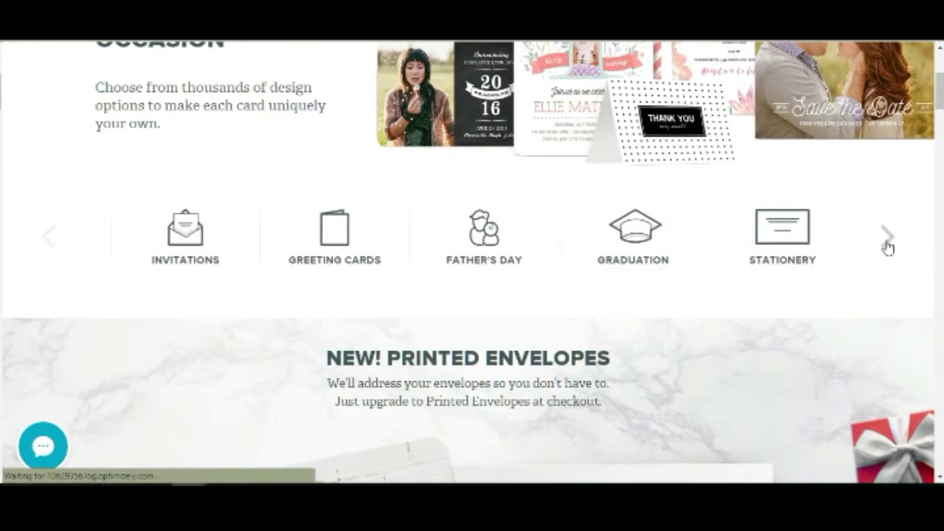
left_click(889, 248)
left_click(888, 248)
left_click(888, 247)
left_click(888, 248)
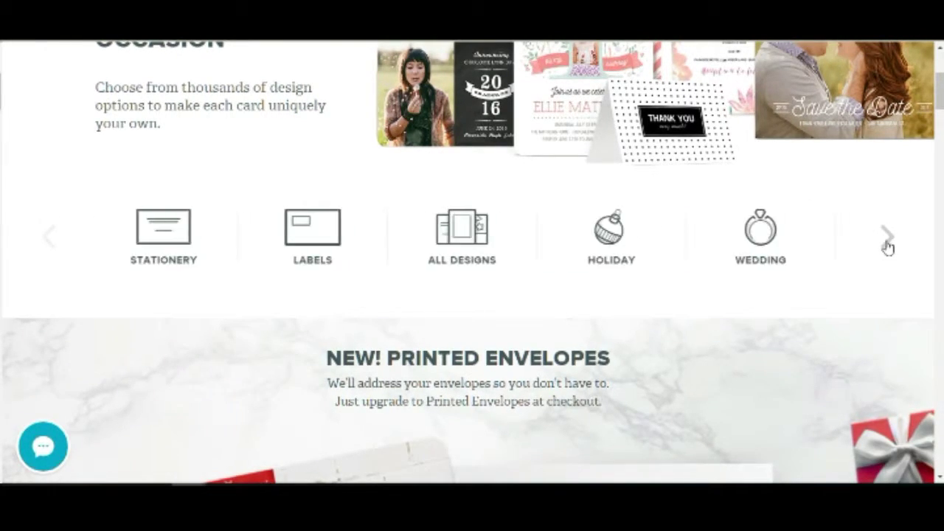
left_click(888, 248)
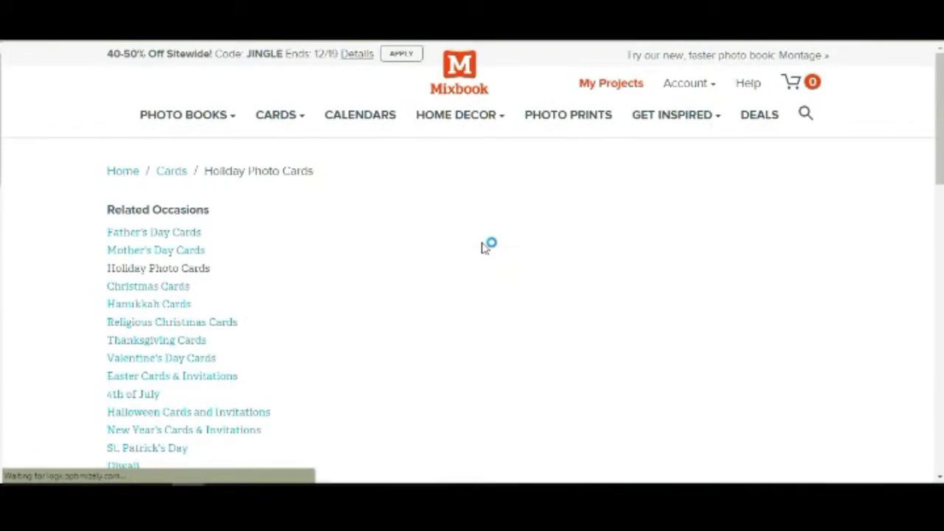
Filter the holiday cards to designs with 1 photo, Whimsical style and Landscape photo orientation
scroll(935, 141, "down", 10)
scroll(936, 141, "up", 2)
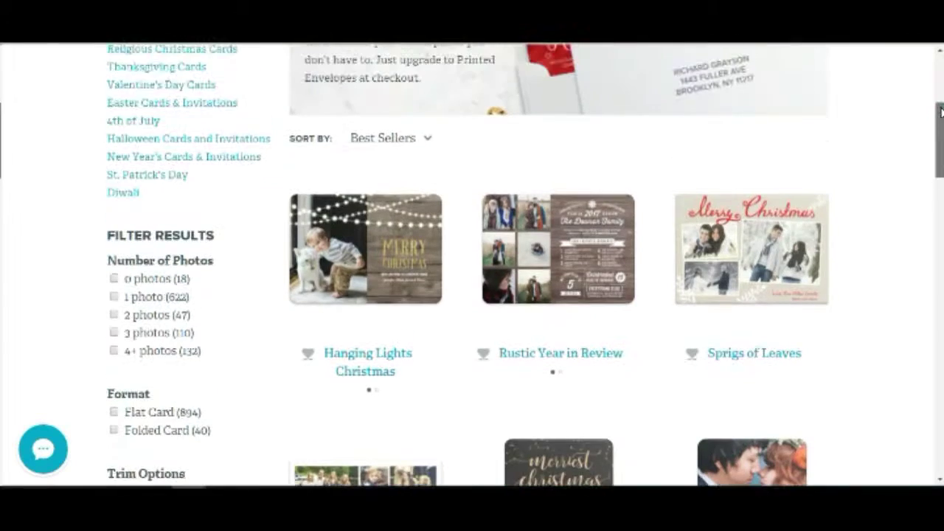
left_click(114, 298)
mouse_move(937, 125)
left_mouse_down()
mouse_move(937, 307)
mouse_move(937, 247)
left_mouse_up()
left_click(131, 385)
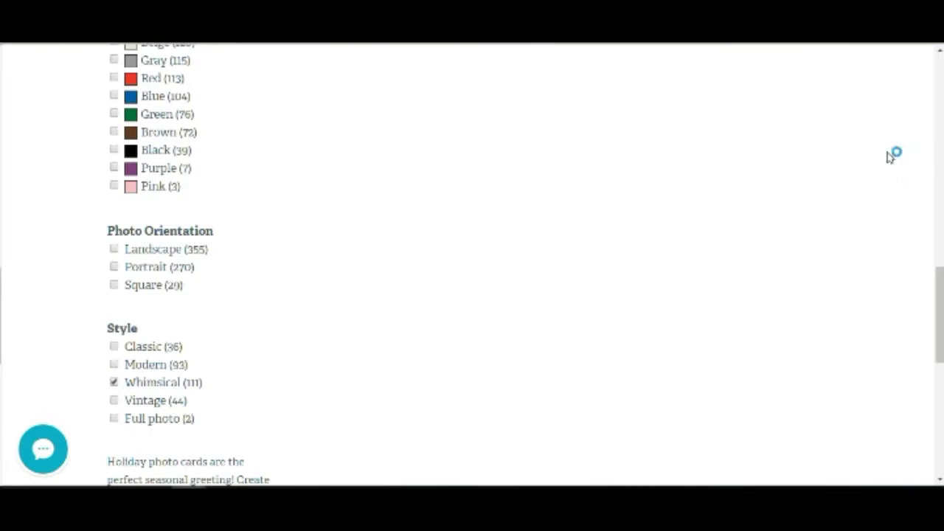
scroll(936, 214, "up", 1)
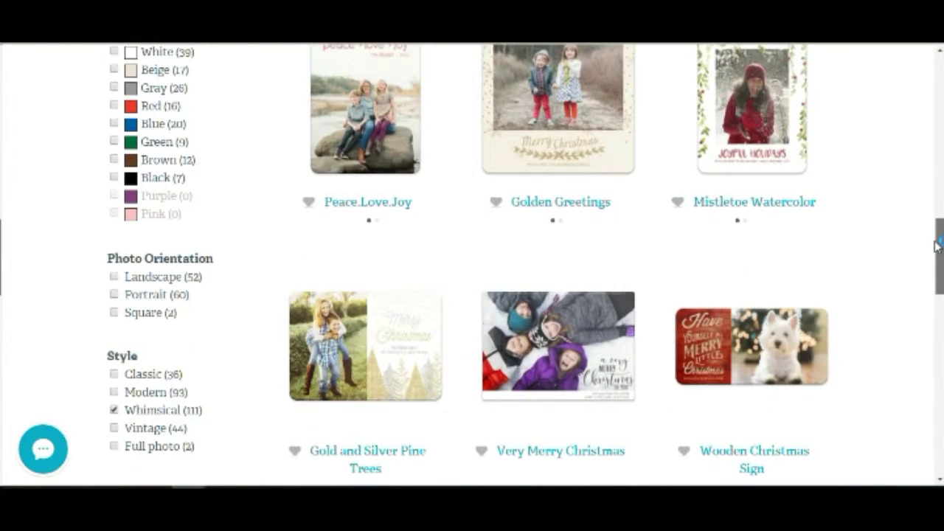
left_click(116, 286)
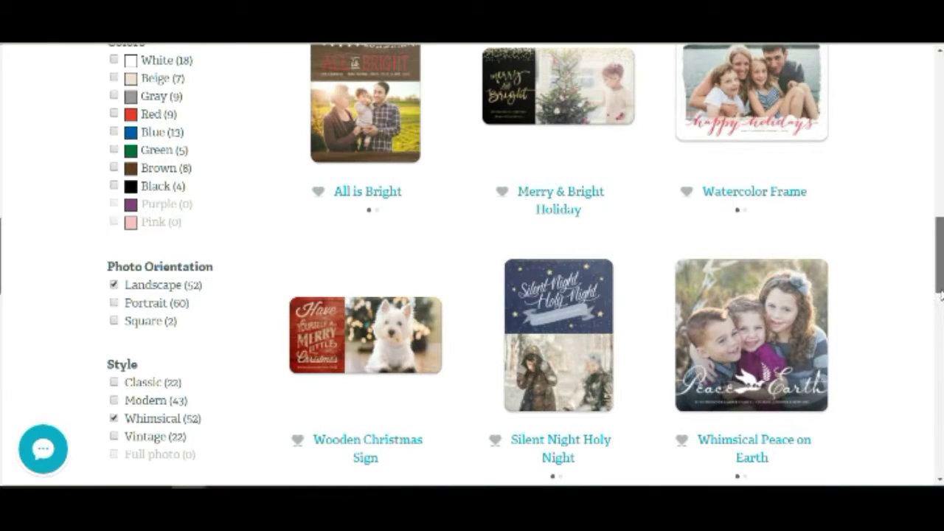
Open the Wooden Christmas Sign card from the filtered results in a new tab
scroll(942, 288, "up", 3)
left_click_drag(943, 264, 942, 294)
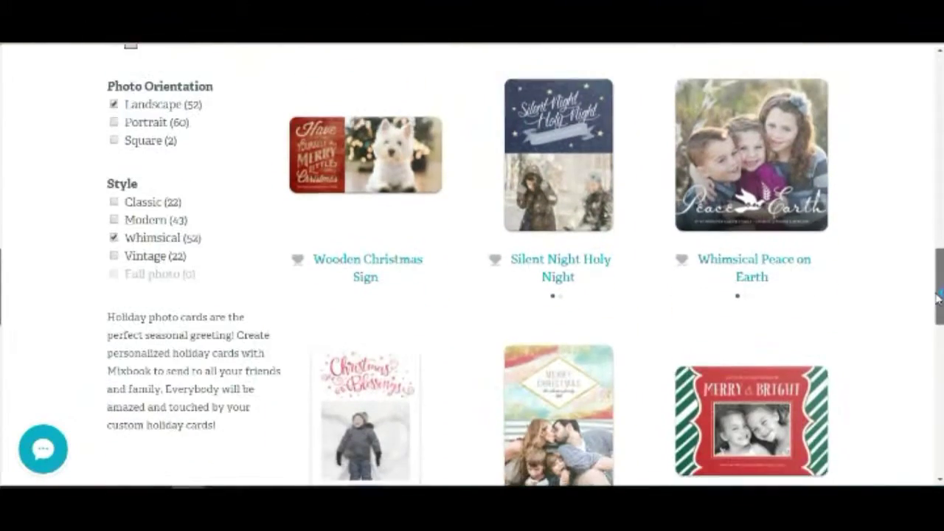
right_click(375, 166)
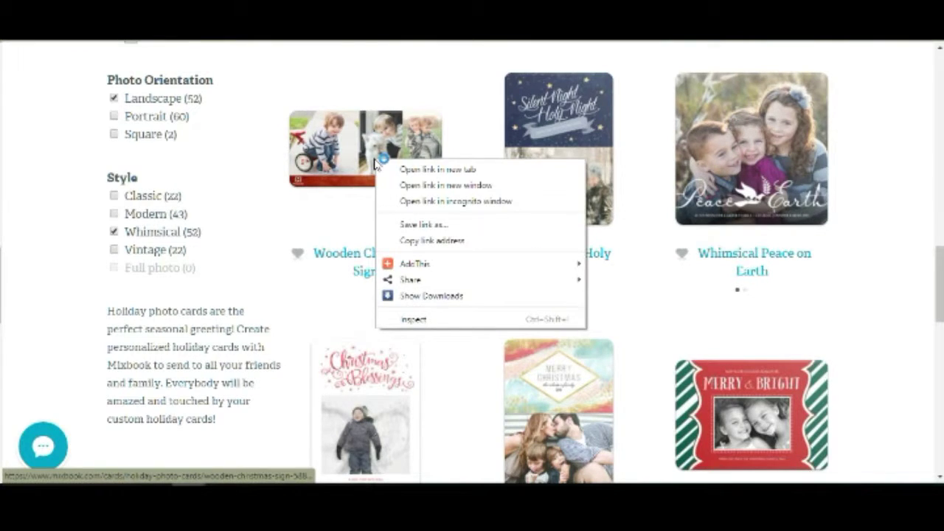
left_click(402, 165)
Open the Whimsy Kraft card further down the results in another new tab
mouse_move(941, 258)
left_mouse_down()
mouse_move(940, 375)
mouse_move(939, 268)
mouse_move(935, 338)
mouse_move(936, 317)
left_mouse_up()
right_click(795, 255)
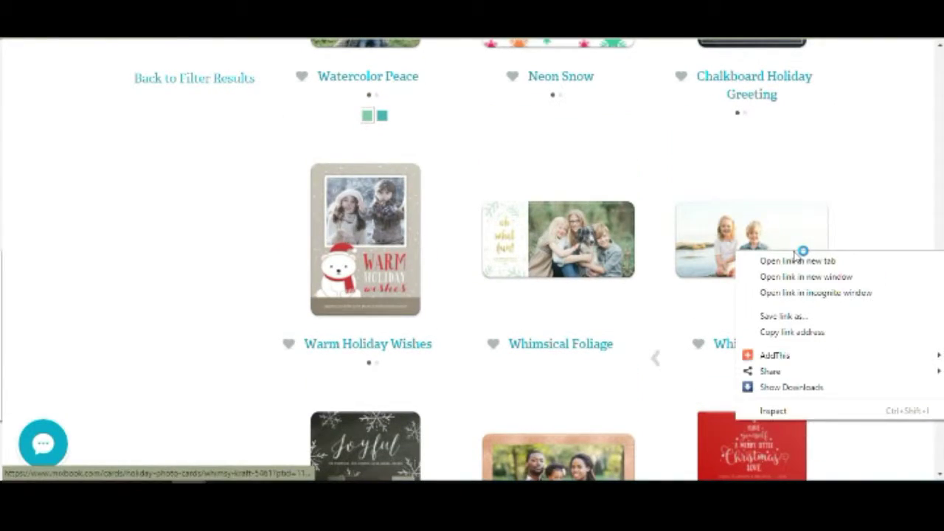
left_click(798, 261)
Find the Whimsy Frame card near the end of the results and open it in a new tab
left_click_drag(938, 316, 930, 405)
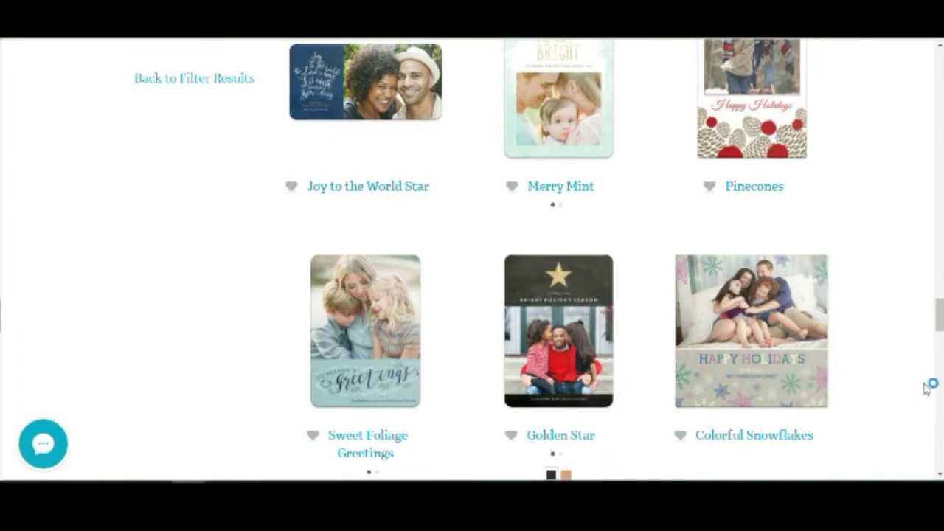
left_click_drag(938, 316, 928, 412)
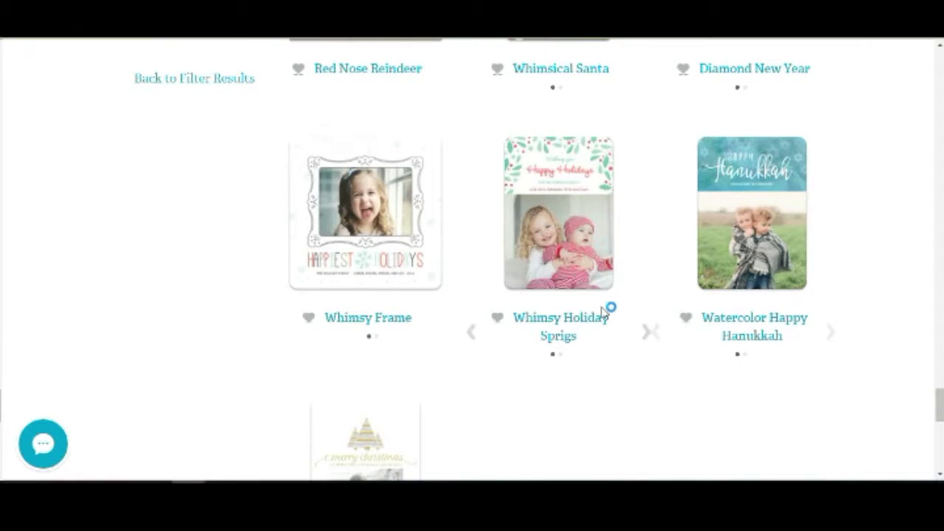
right_click(338, 196)
key("Escape")
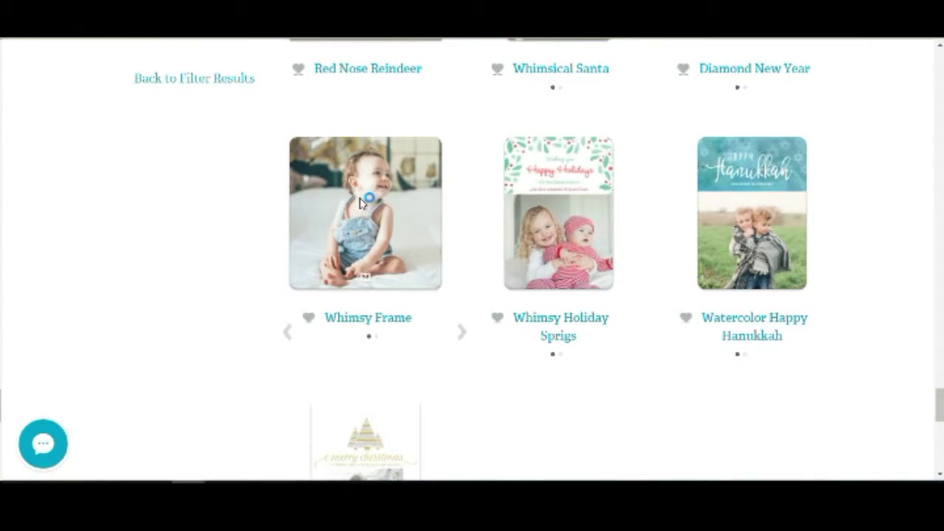
scroll(942, 336, "down", 3)
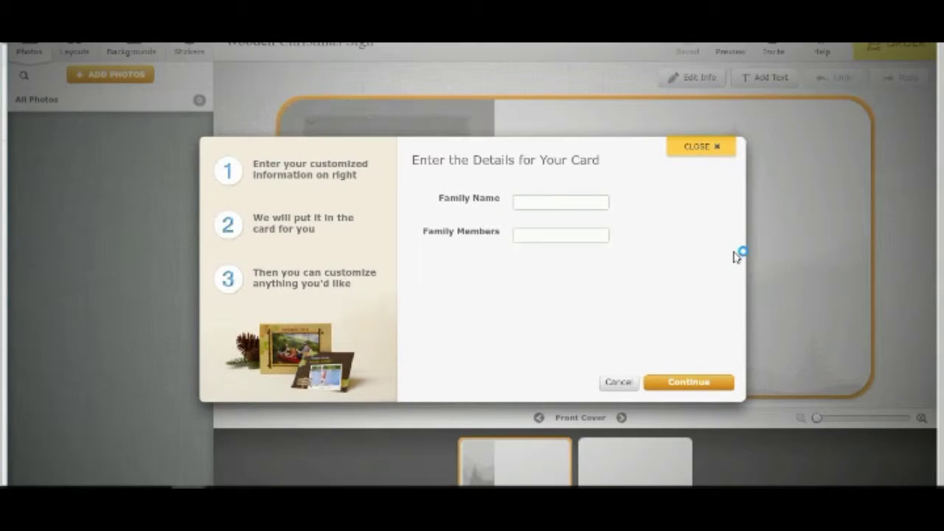
Fill in the family name and family members' names for the Wooden Christmas Sign card and continue to the editor
left_click(556, 204)
key("Tab")
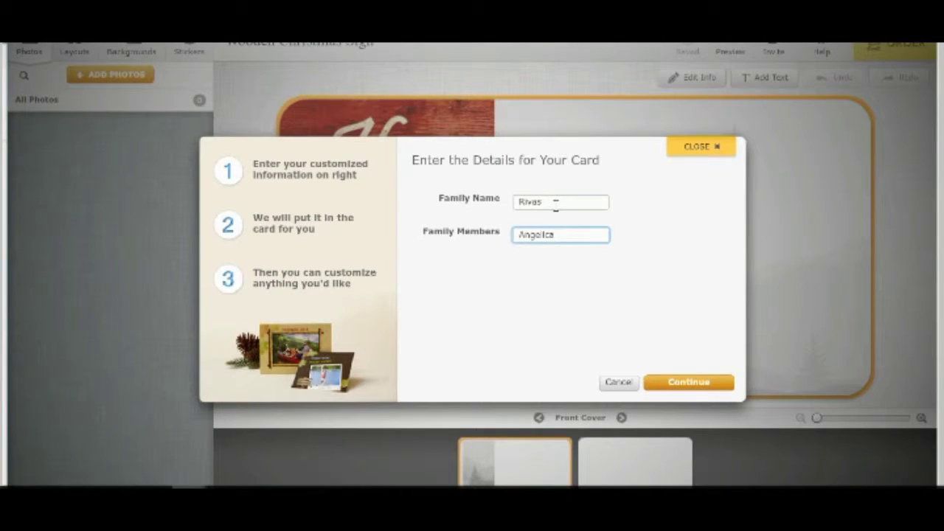
left_click(701, 387)
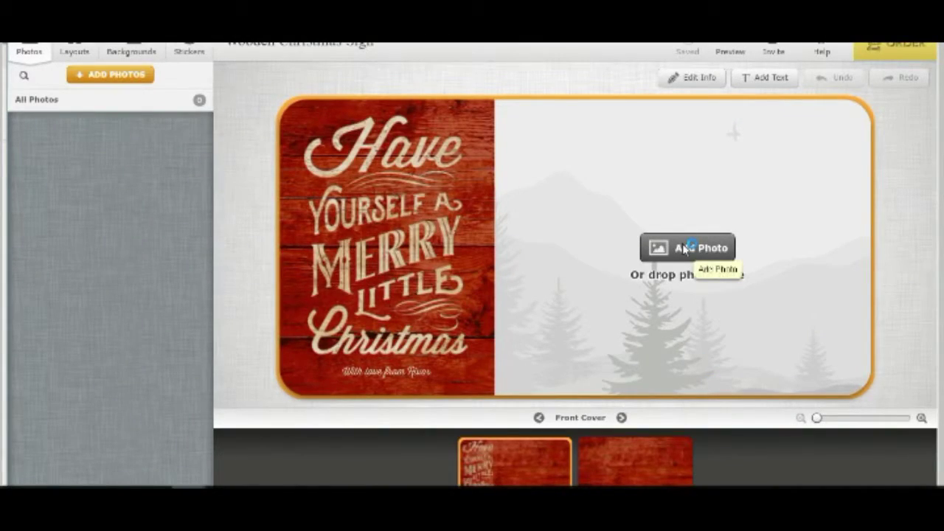
Add the Christmas sleigh picture from the Desktop folder to the Wooden Christmas Sign card's photo area
left_click(684, 249)
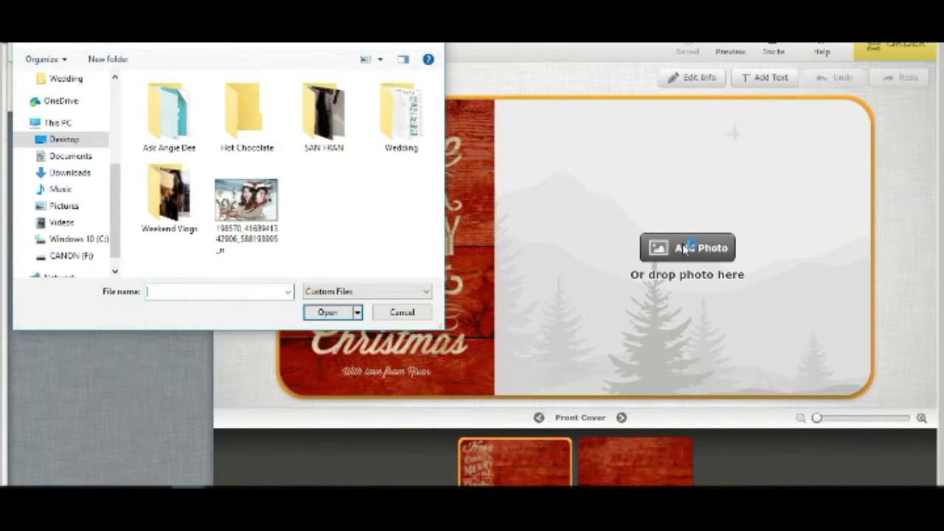
left_click(246, 201)
left_click(333, 313)
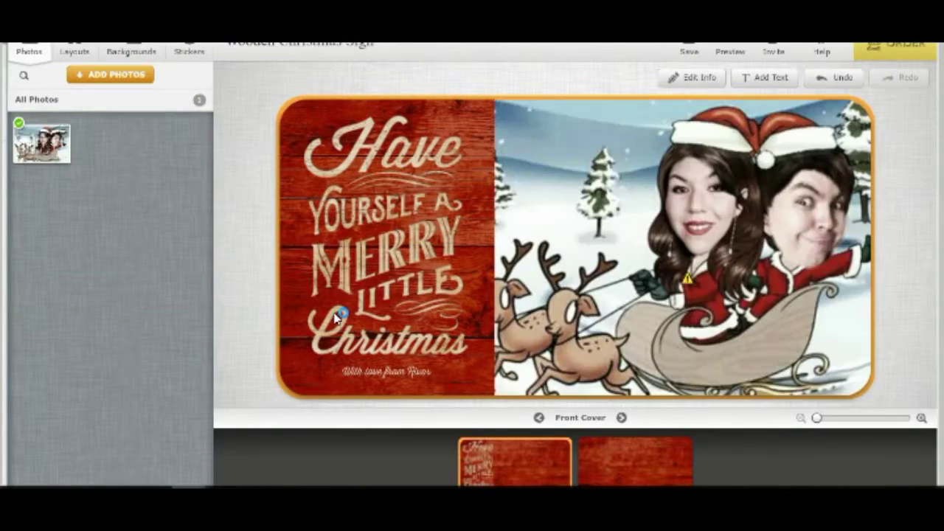
Adjust the zoom and position of the sleigh photo on the front of the Wooden Christmas Sign card
left_click(691, 237)
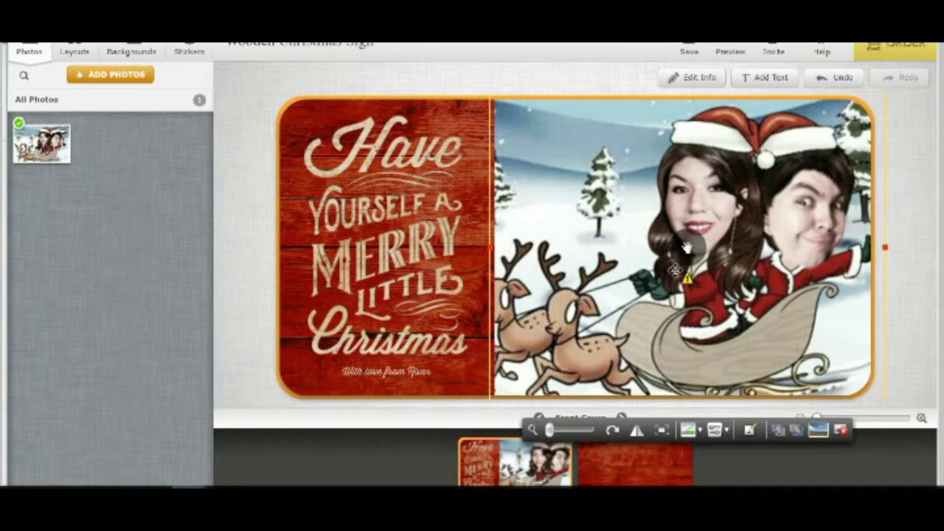
mouse_move(550, 436)
left_mouse_down()
mouse_move(582, 431)
mouse_move(549, 432)
left_mouse_up()
left_click(915, 192)
left_click(779, 237)
left_click_drag(628, 259, 594, 248)
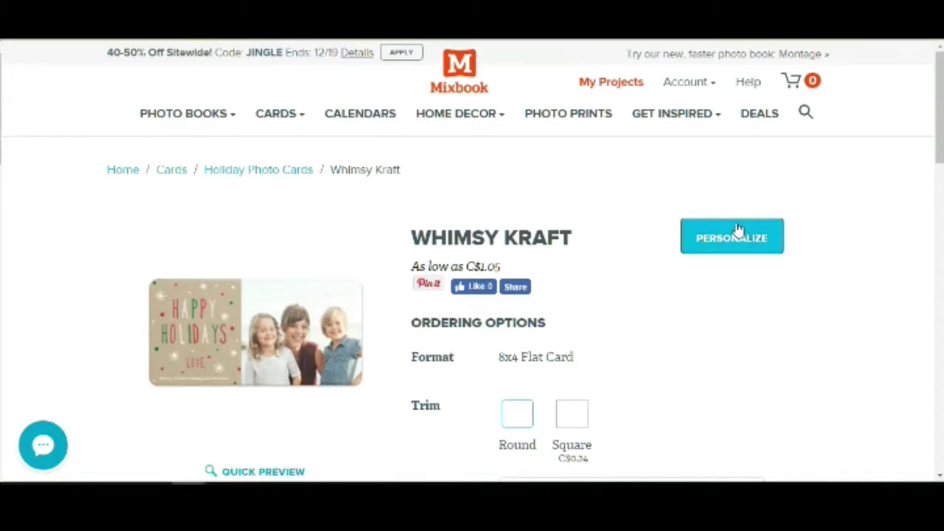
Start personalizing the Whimsy Kraft card and enter the family members' names in its details
left_click(738, 234)
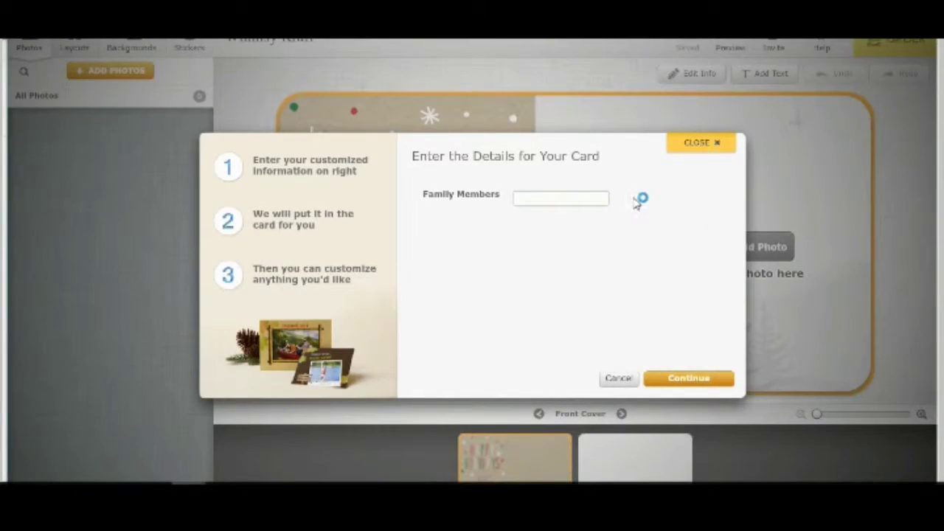
left_click(559, 200)
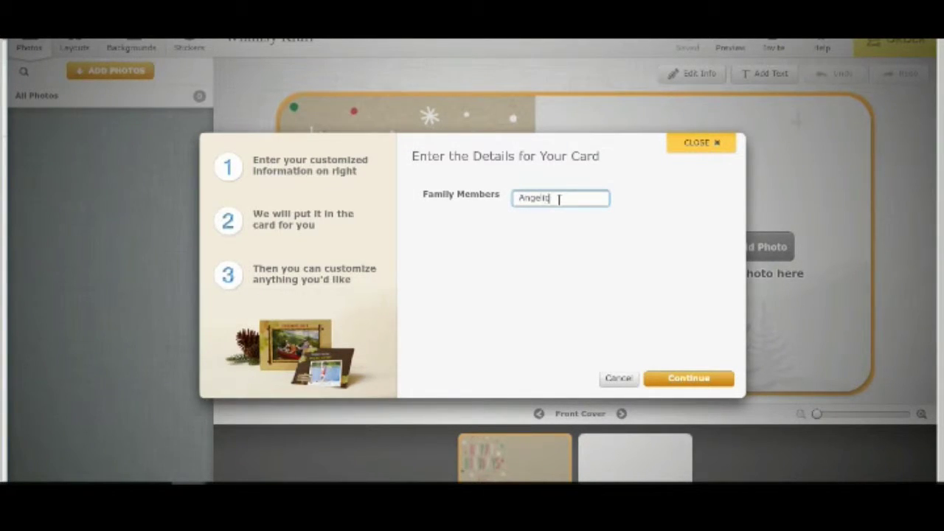
type("Angelica & Ryan")
left_click(688, 384)
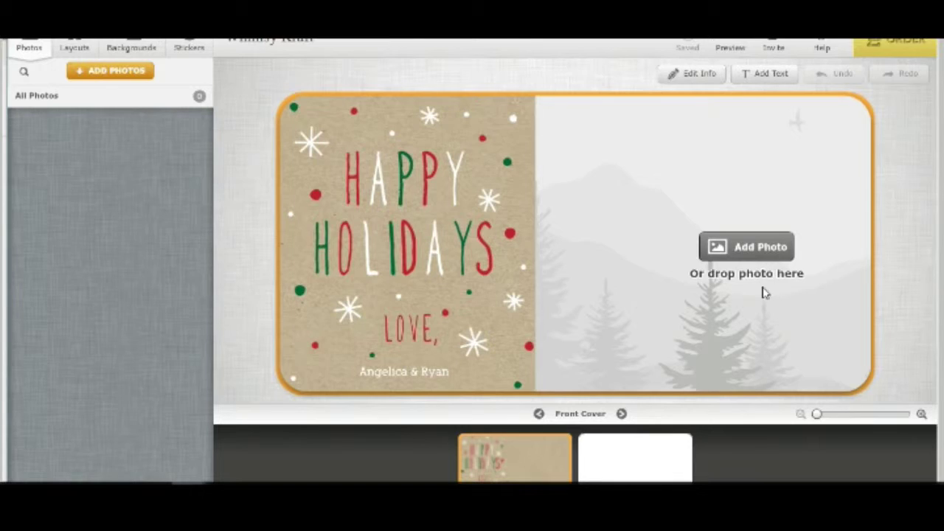
Add the Christmas sleigh picture from the Desktop folder to the Whimsy Kraft card's photo area
left_click(760, 249)
left_click(248, 201)
left_click(322, 308)
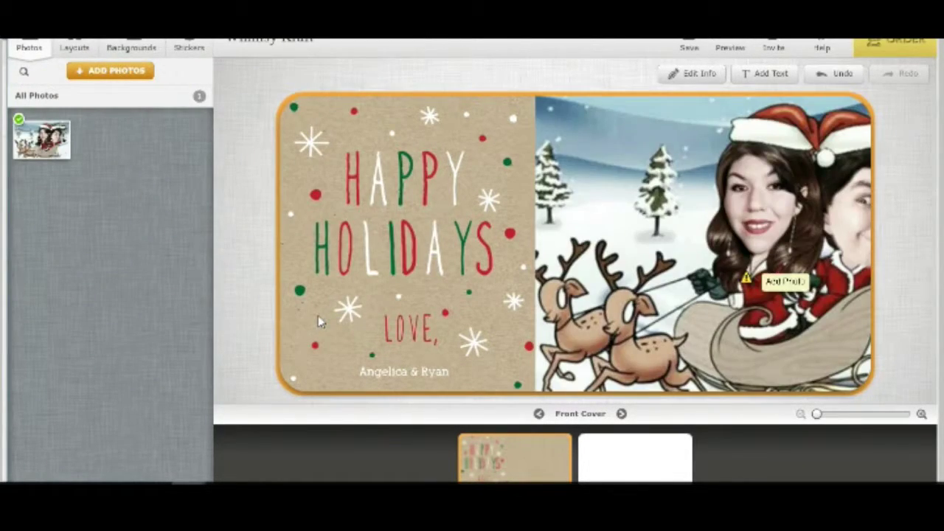
Shrink and reposition the photo frame on the Whimsy Kraft card so both faces fit beside the greeting
left_click(633, 141)
left_click_drag(481, 147, 629, 251)
left_click_drag(769, 359, 700, 255)
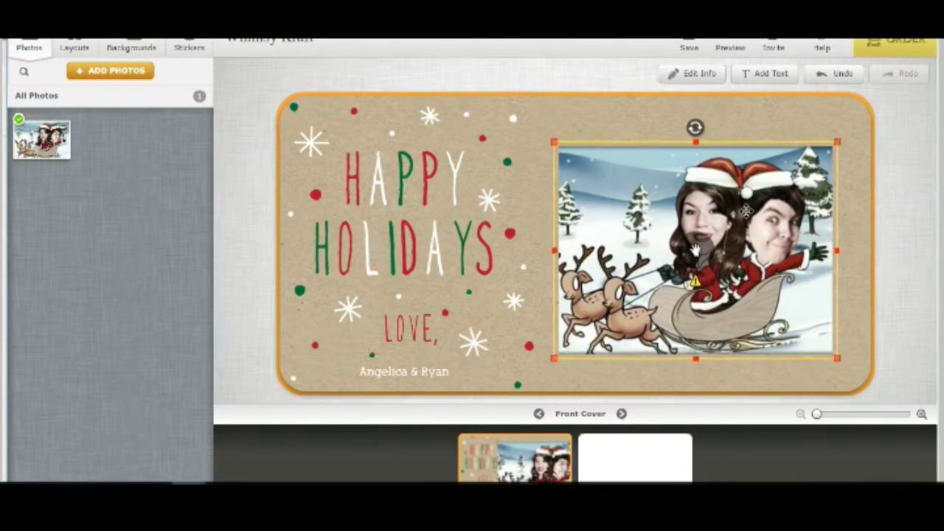
left_click(915, 247)
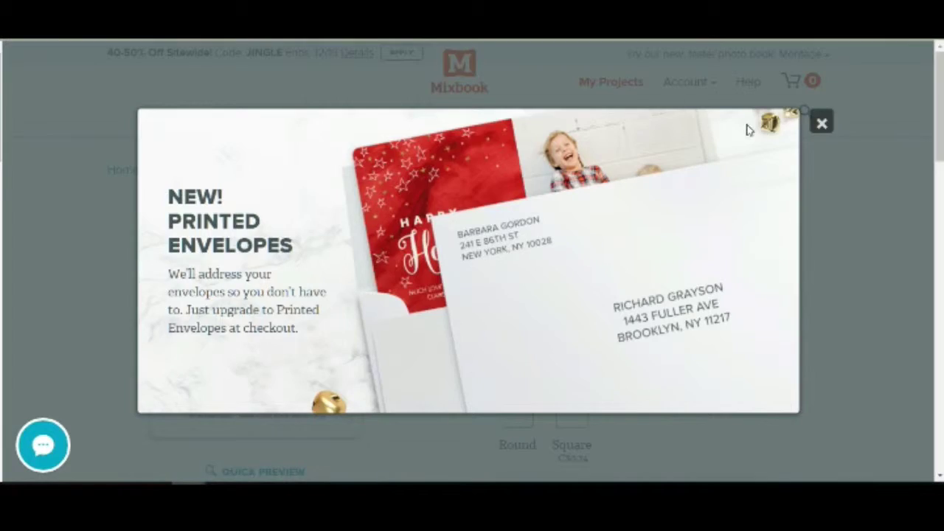
Dismiss the printed envelopes promotion, start personalizing the Whimsy Frame card and fill in the family name and family members' names
left_click(822, 120)
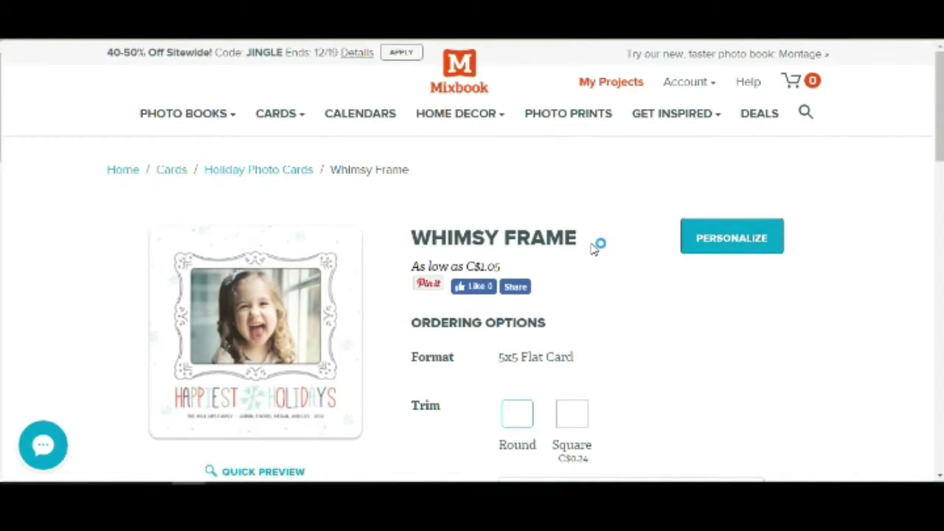
left_click(704, 237)
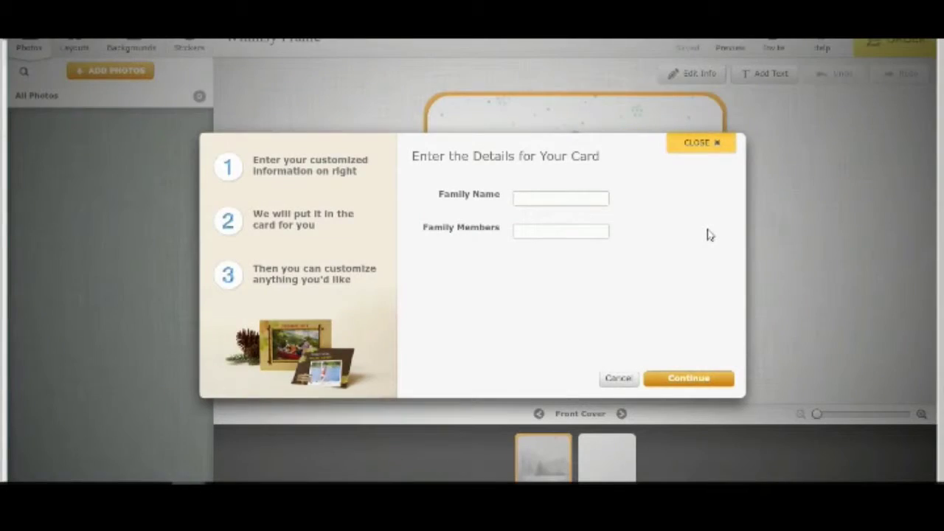
left_click(590, 196)
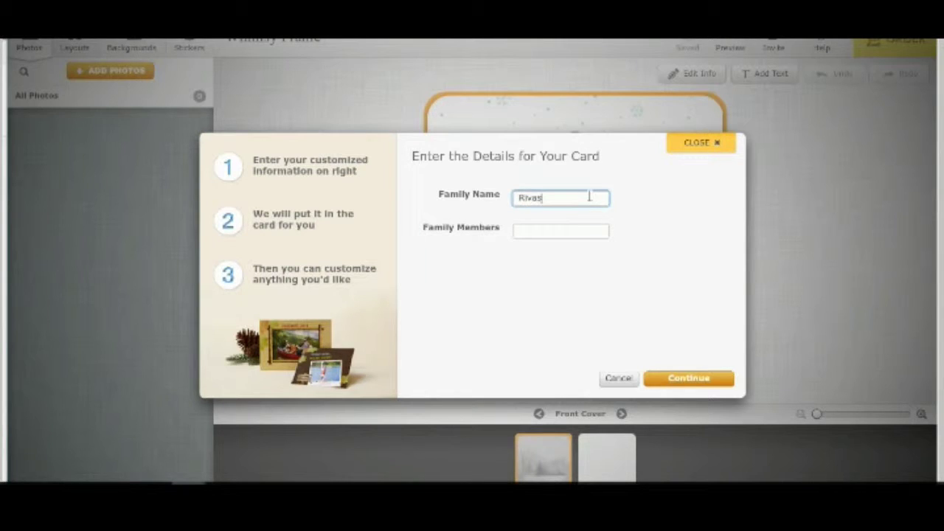
key("Tab")
type("A")
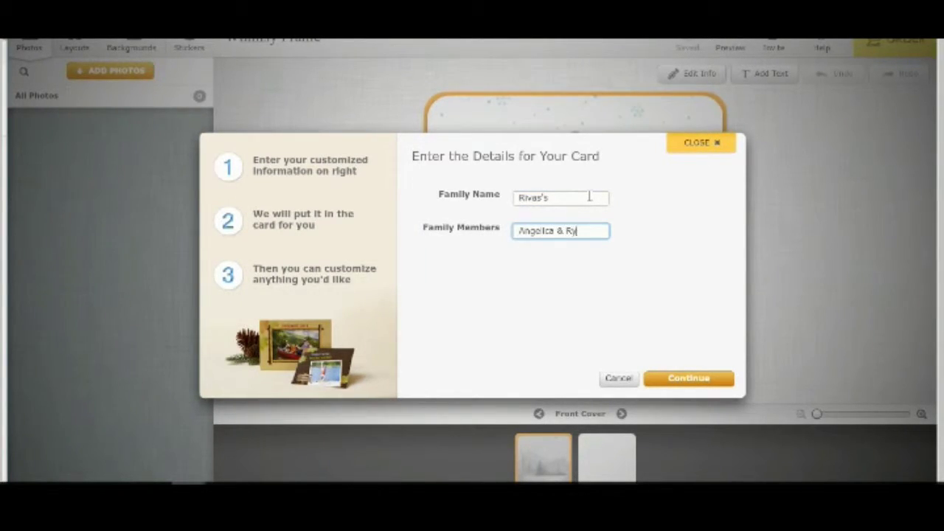
left_click(677, 380)
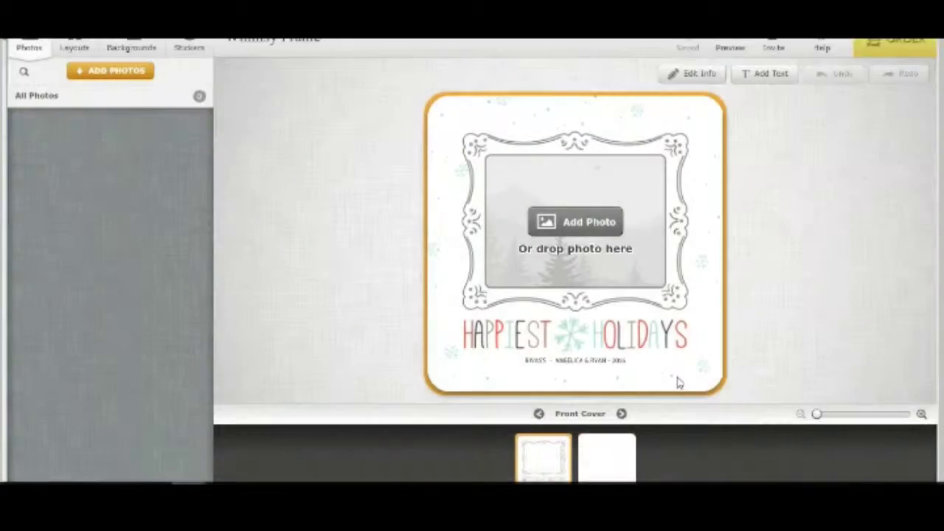
Remove the family name and dash from the Whimsy Frame card's caption line and add the Christmas sleigh picture to its frame
double_click(568, 360)
left_click(555, 360)
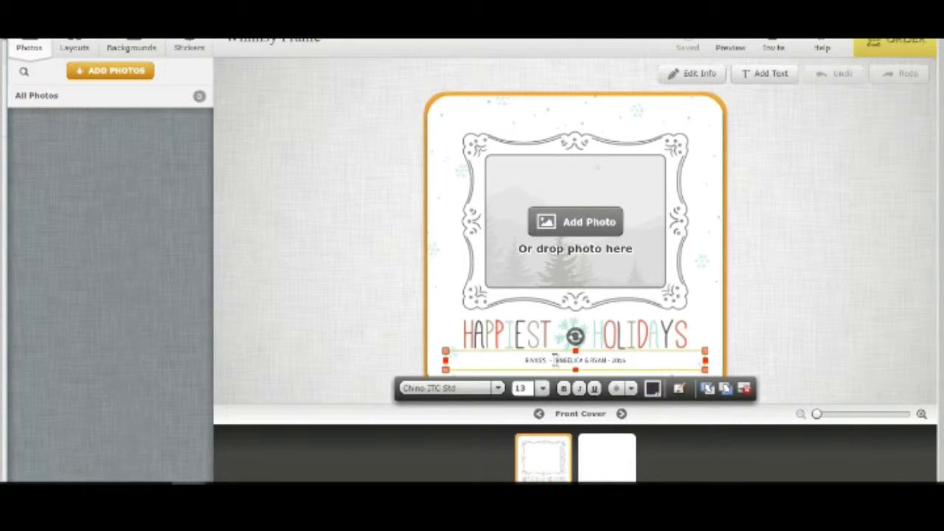
key("BackSpace")
key("BackSpace")
key("BackSpace")
key("BackSpace")
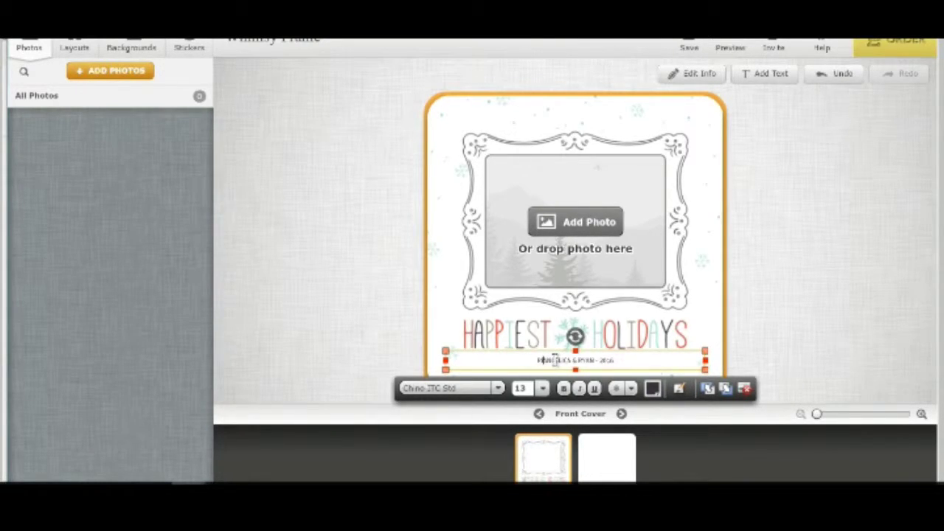
left_click(595, 220)
double_click(257, 194)
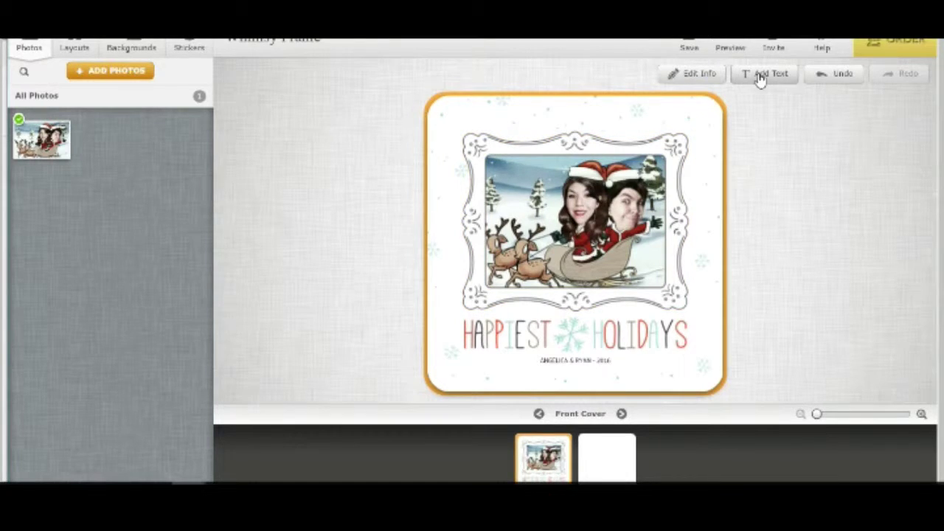
Check the card's blank back cover and preview both the front and back covers
left_click(616, 436)
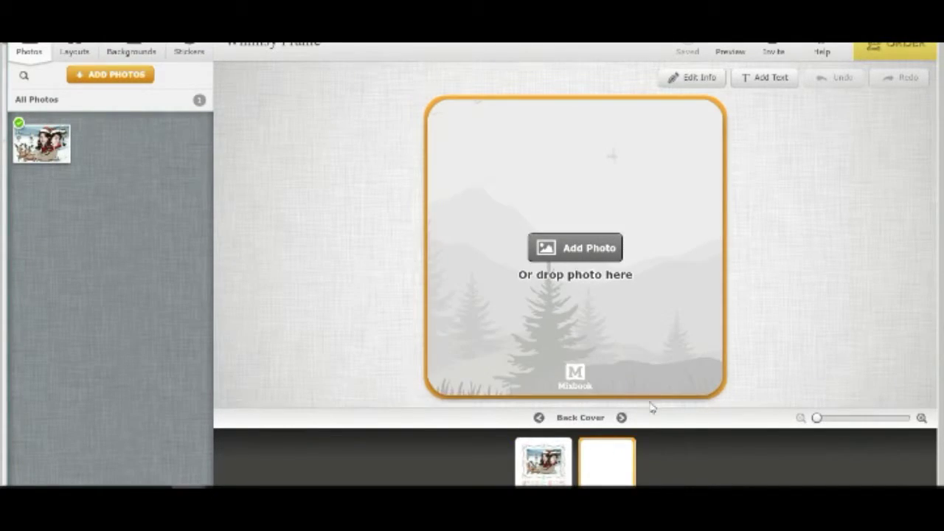
left_click(543, 461)
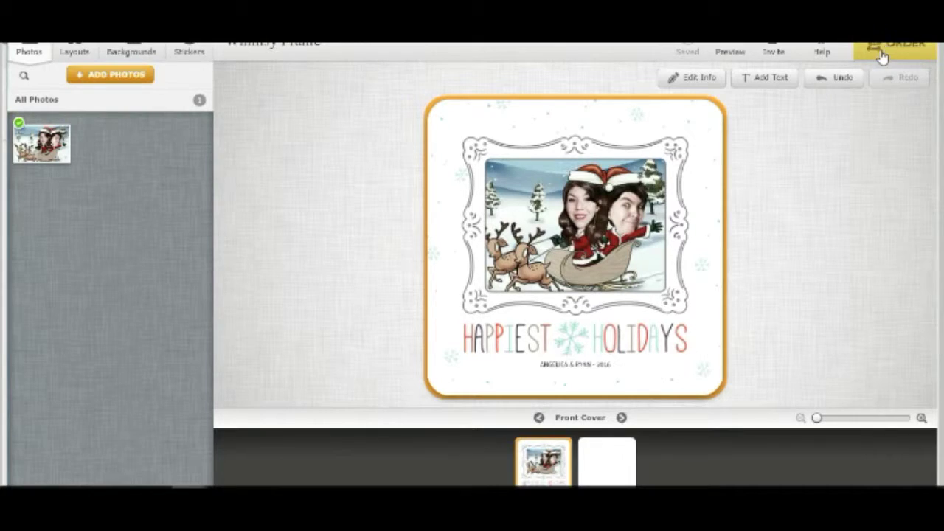
left_click(721, 52)
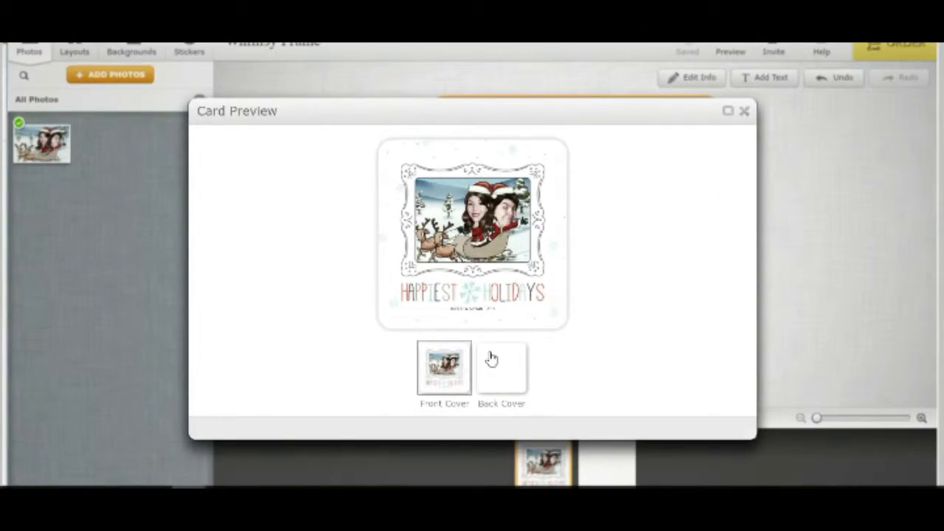
left_click(501, 365)
left_click(745, 115)
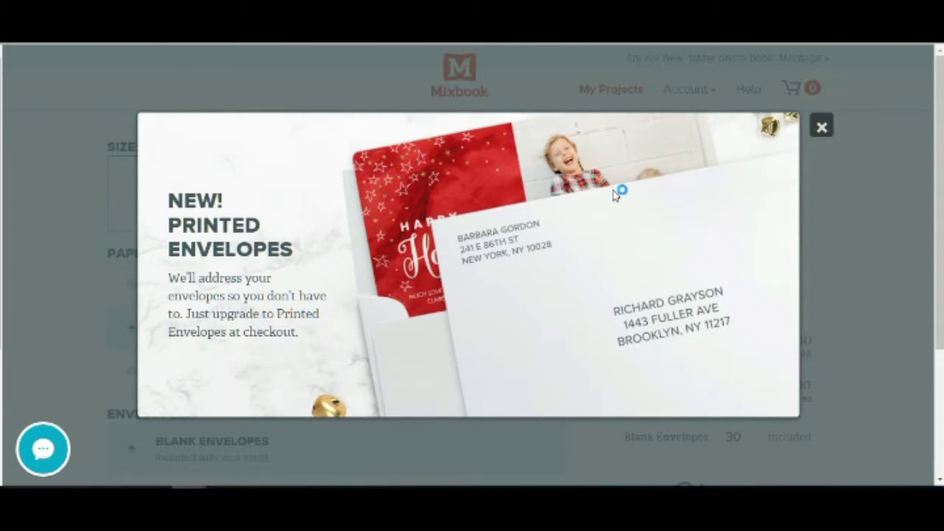
Dismiss the printed envelopes promotion and choose the Satin Finish paper for the cards
left_click(822, 127)
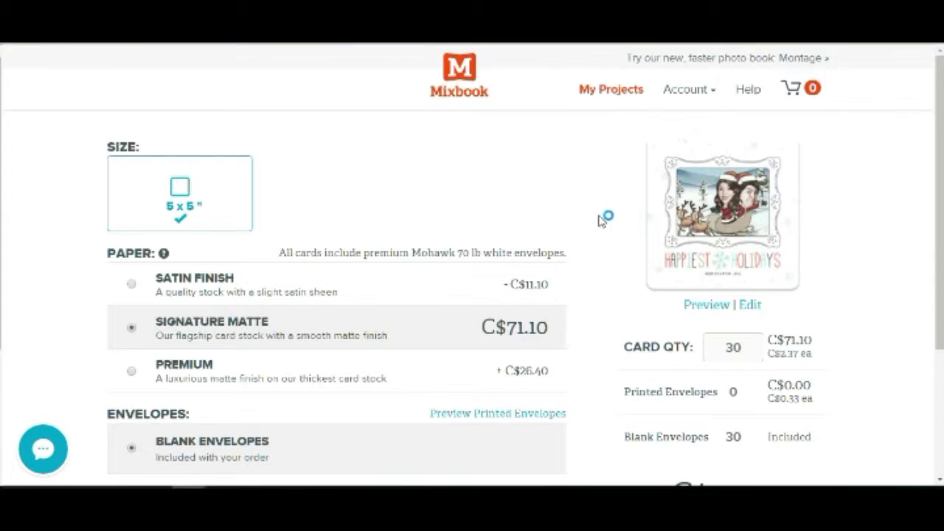
left_click_drag(941, 179, 941, 204)
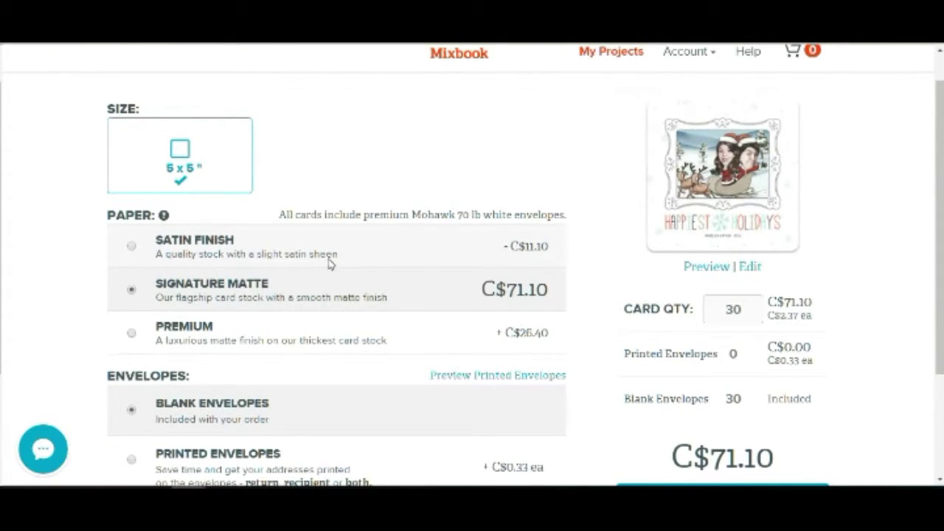
left_click(132, 248)
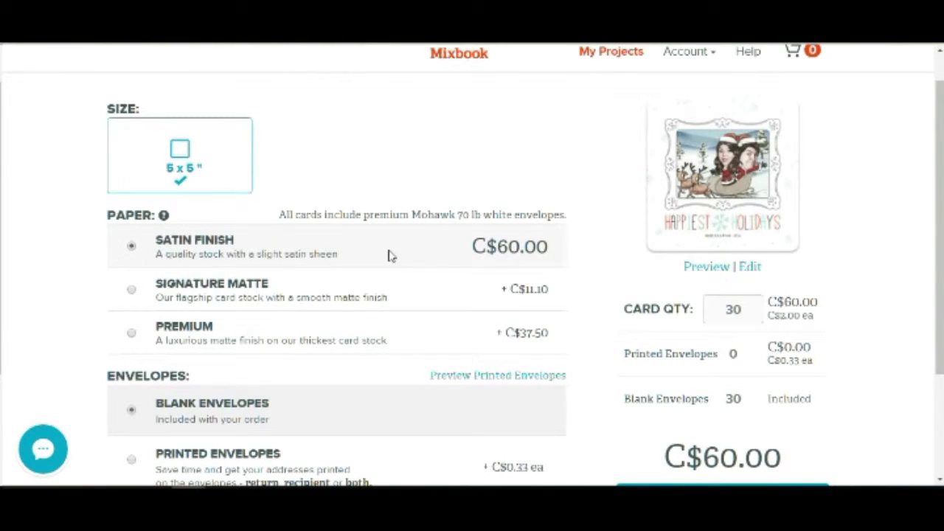
Try card quantities of 15 and 10 to compare prices, returning to 15
left_click_drag(942, 216, 942, 317)
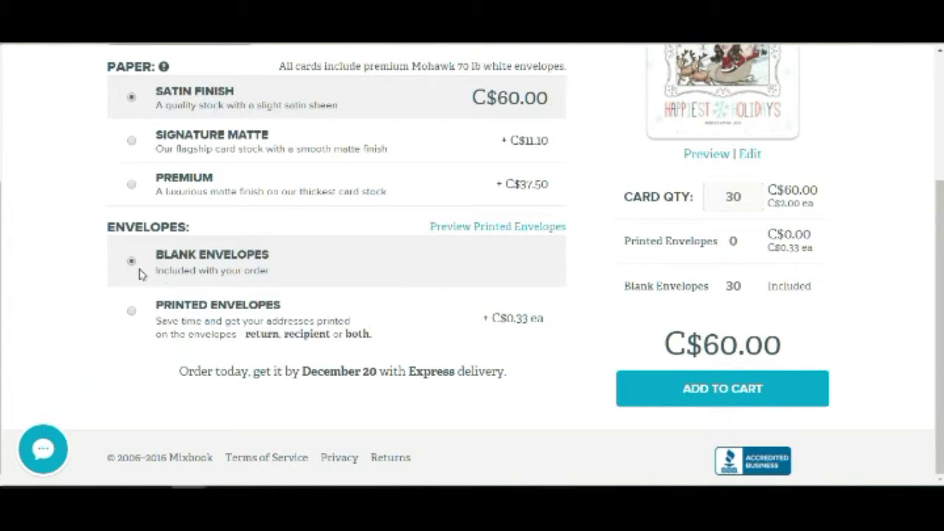
left_click(751, 196)
double_click(749, 196)
type("15")
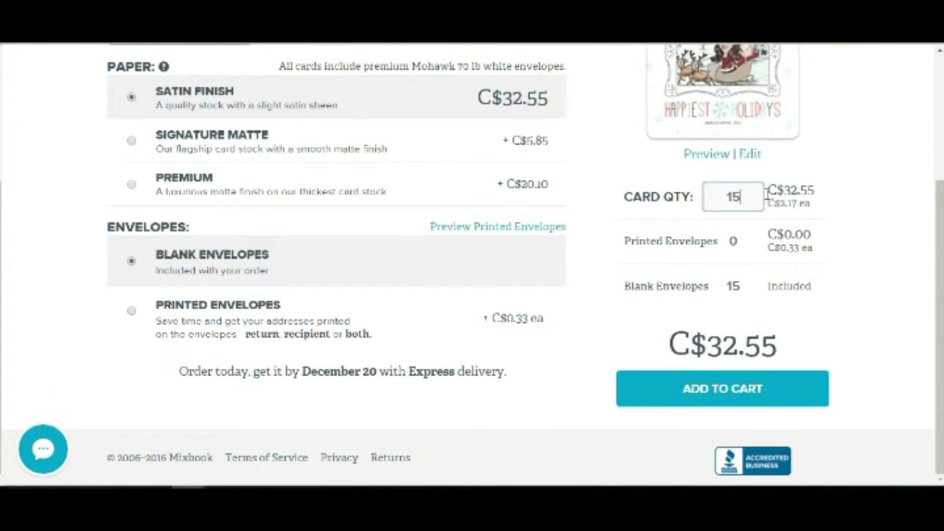
left_click_drag(751, 196, 688, 199)
type("10")
double_click(722, 196)
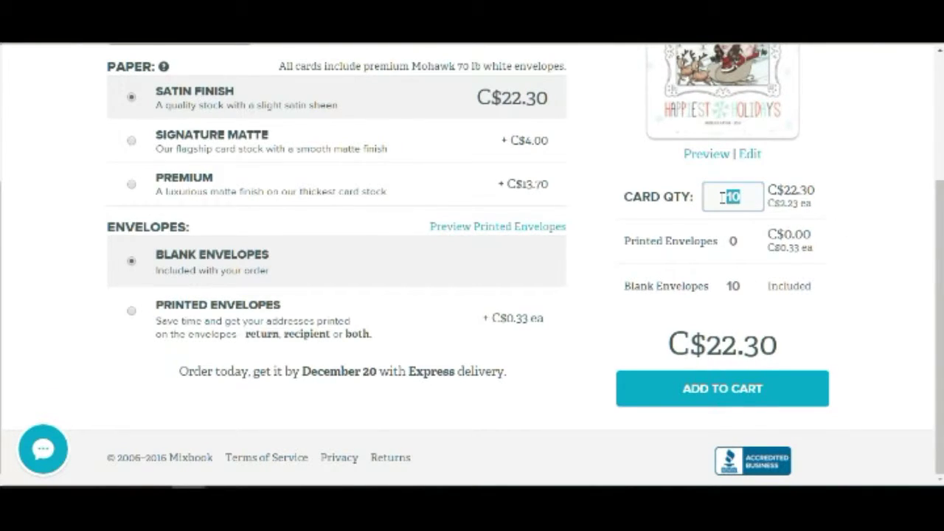
type("15")
left_click(875, 246)
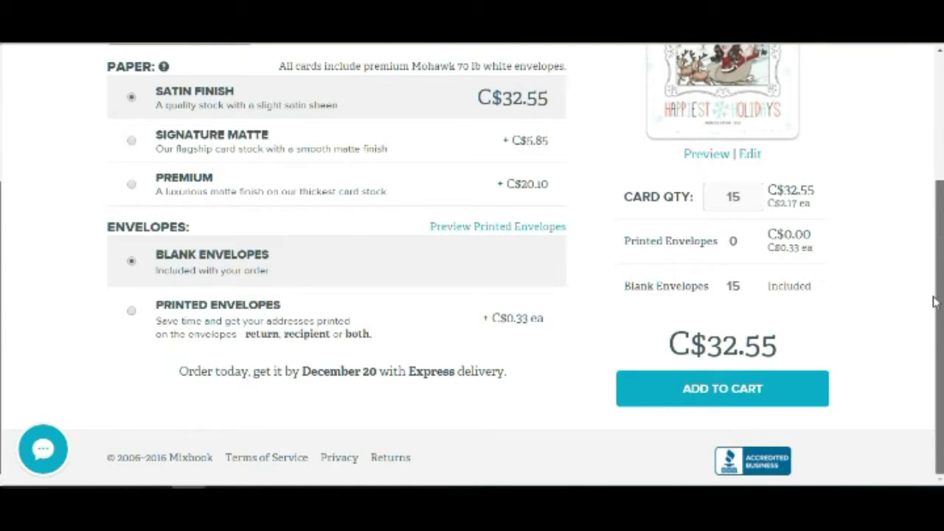
Set the card quantity to 20 and add the Whimsy Frame cards to the cart
left_click_drag(938, 296, 941, 231)
left_click(745, 281)
left_click_drag(745, 281, 697, 280)
type("20")
left_click(870, 270)
left_click_drag(941, 251, 943, 170)
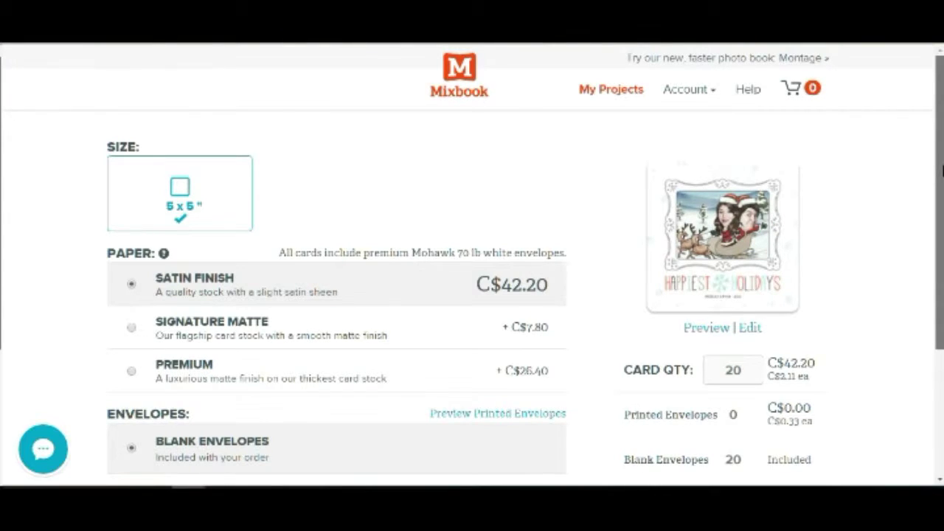
scroll(943, 169, "down", 3)
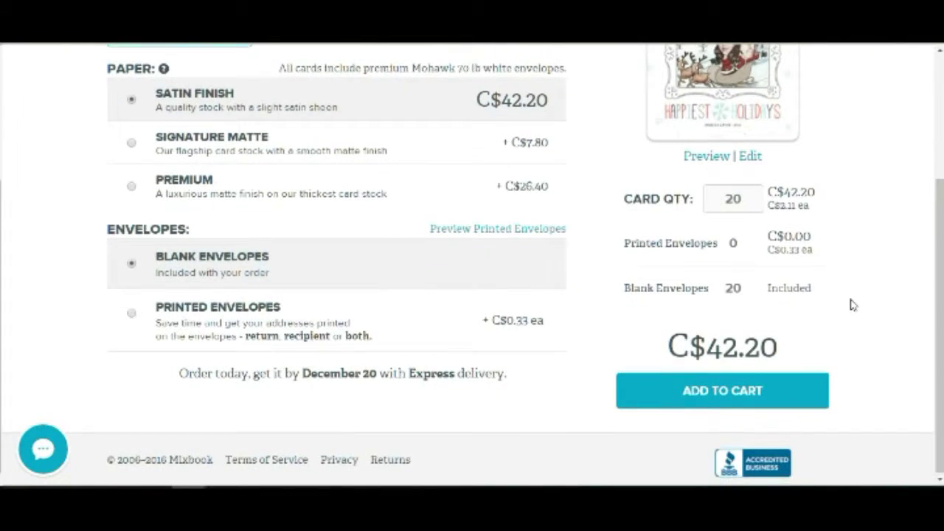
left_click(723, 391)
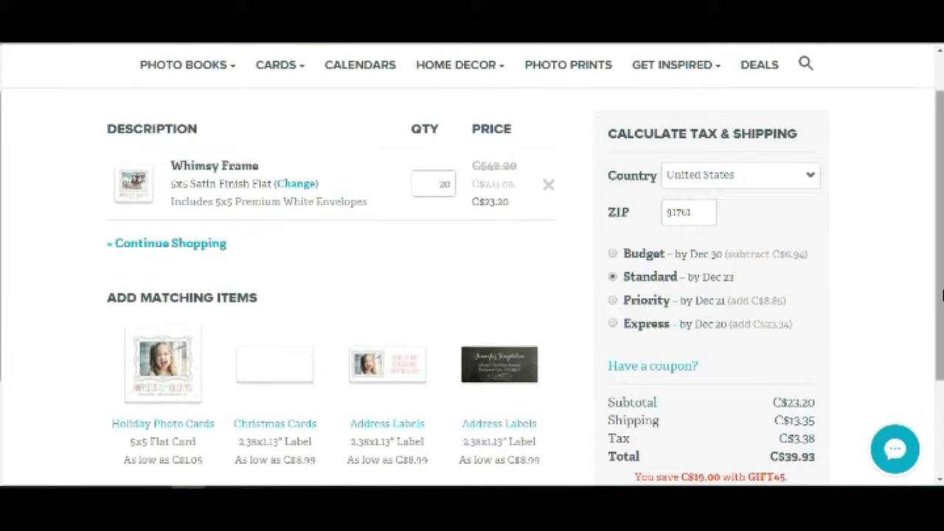
Review the cart's shipping options and order total, and open the coupon entry
left_click_drag(942, 266, 940, 413)
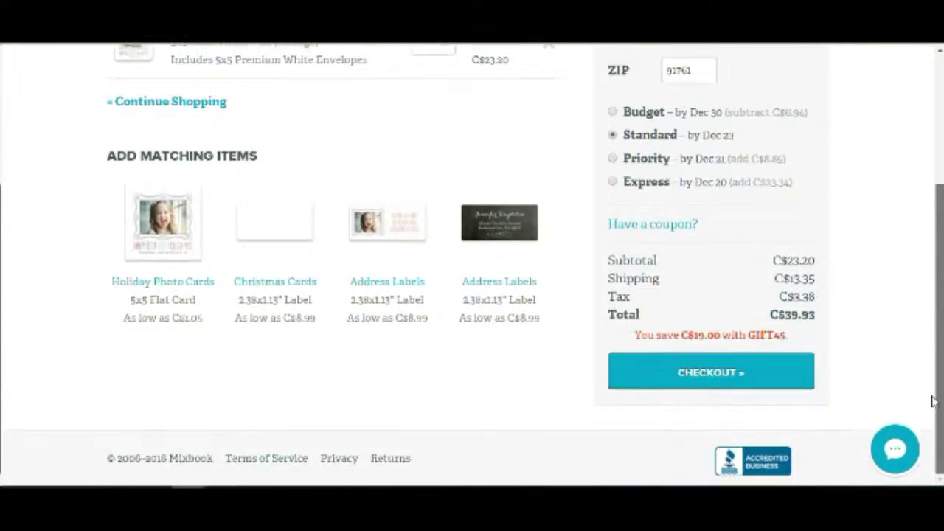
scroll(932, 436, "up", 1)
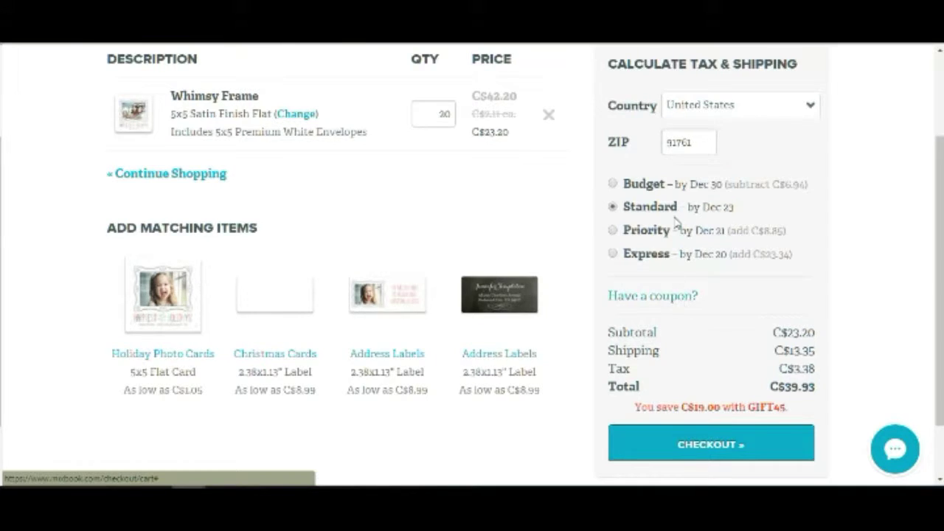
left_click(635, 297)
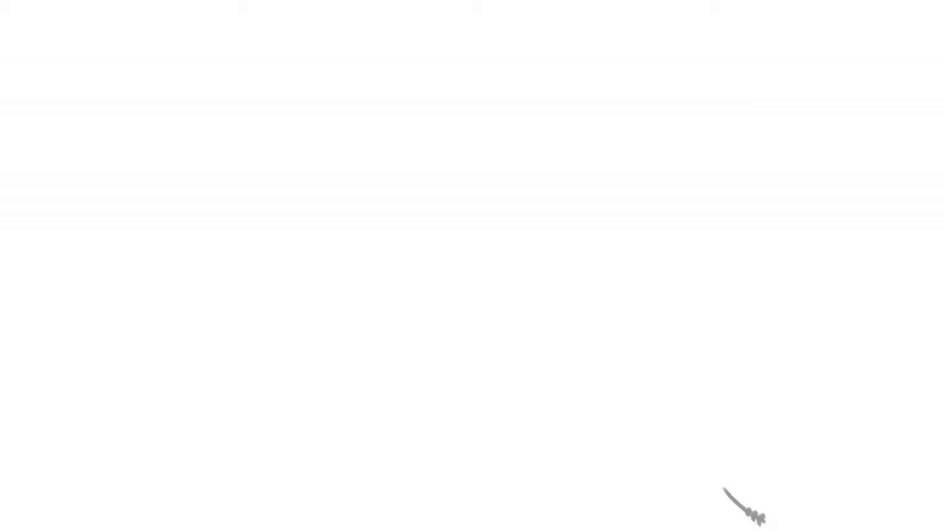